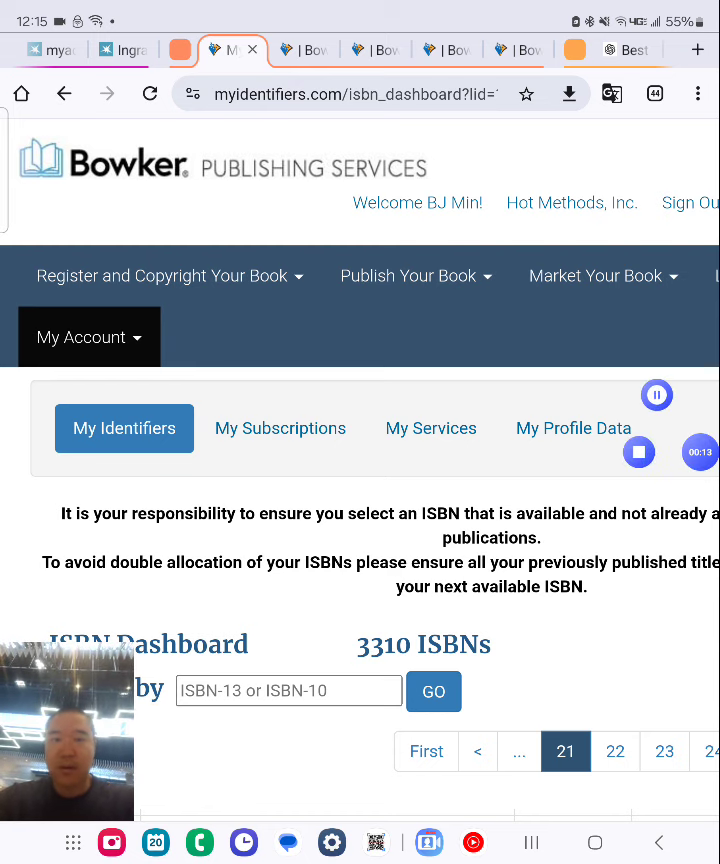
click(305, 49)
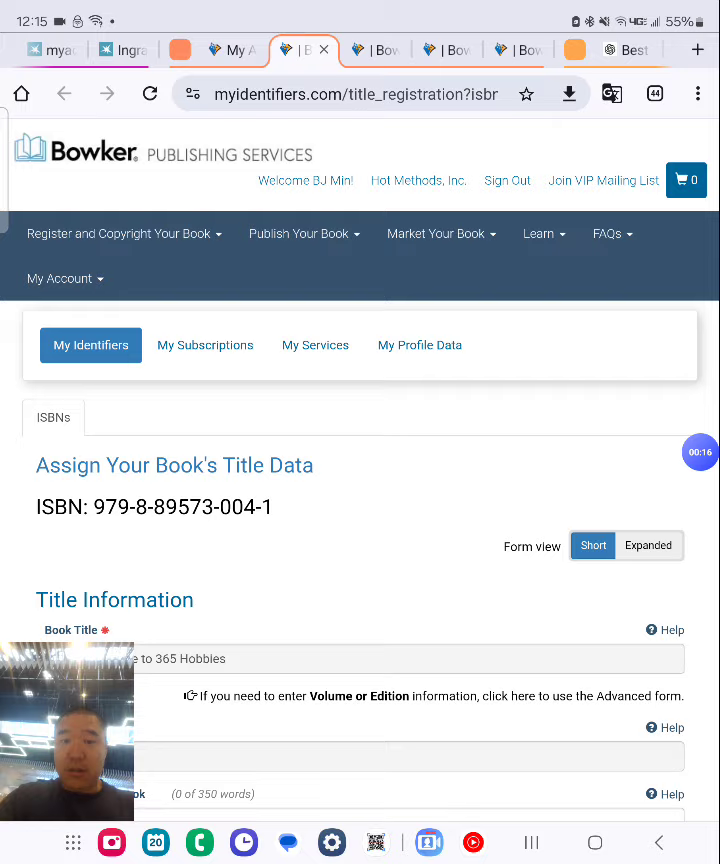
scroll(360, 500, down, 3)
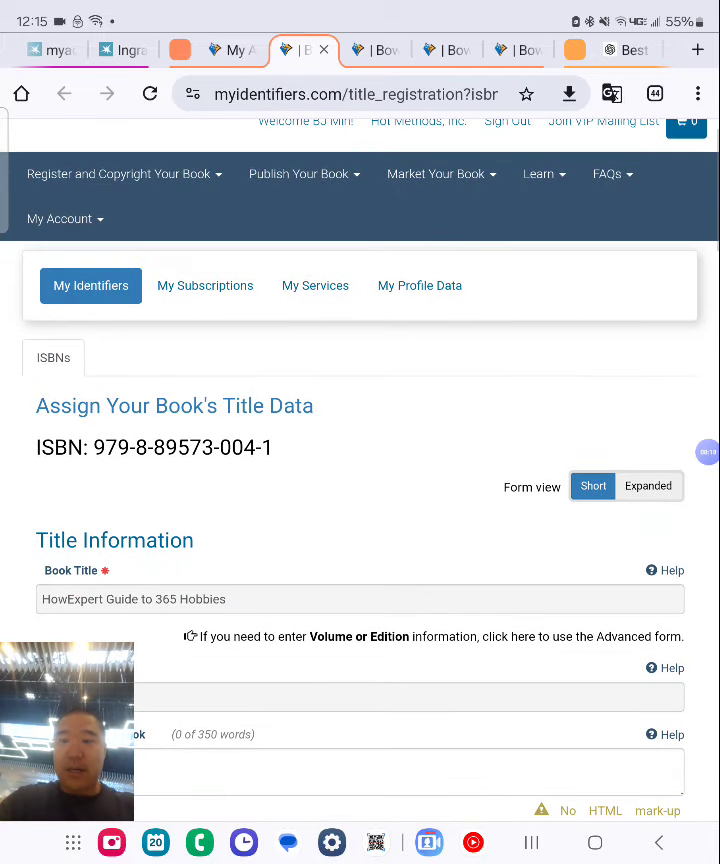
scroll(360, 500, down, 3)
scroll(360, 500, down, 3)
scroll(360, 500, down, 2)
scroll(360, 500, down, 1)
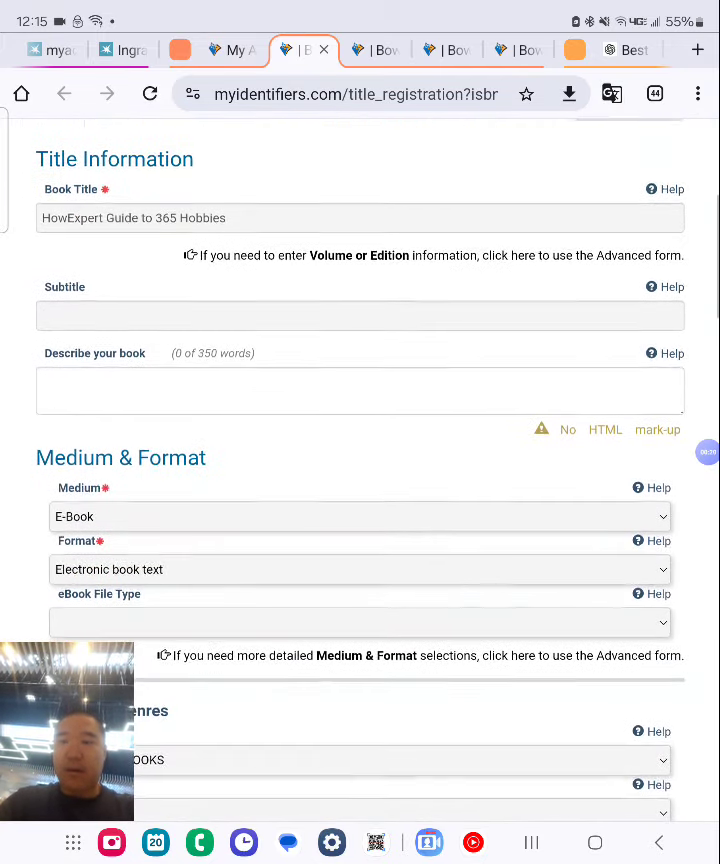
scroll(360, 500, down, 8)
scroll(360, 500, down, 8)
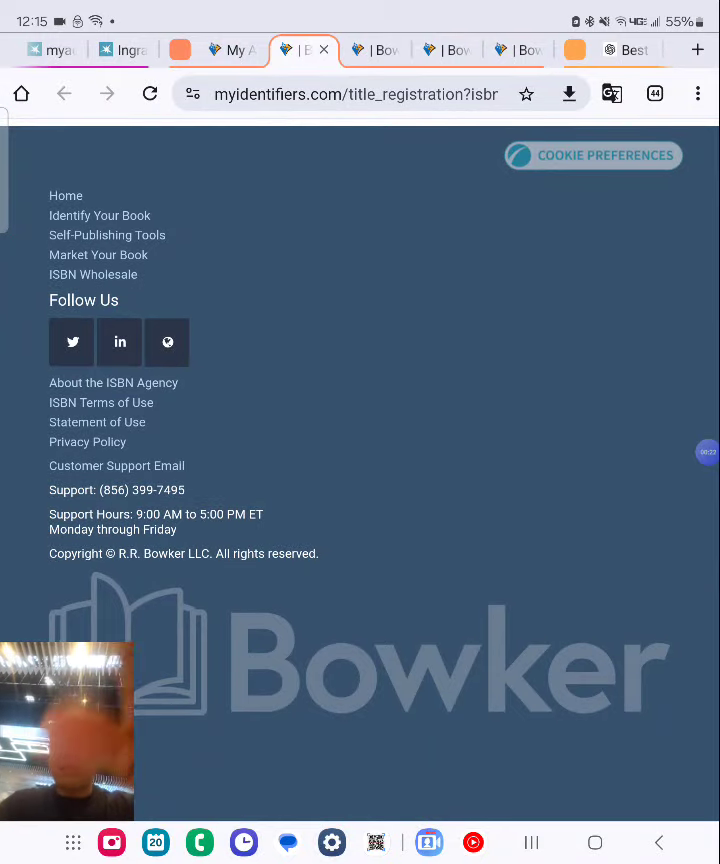
scroll(360, 500, up, 2)
scroll(360, 400, up, 3)
scroll(360, 400, up, 2)
click(360, 470)
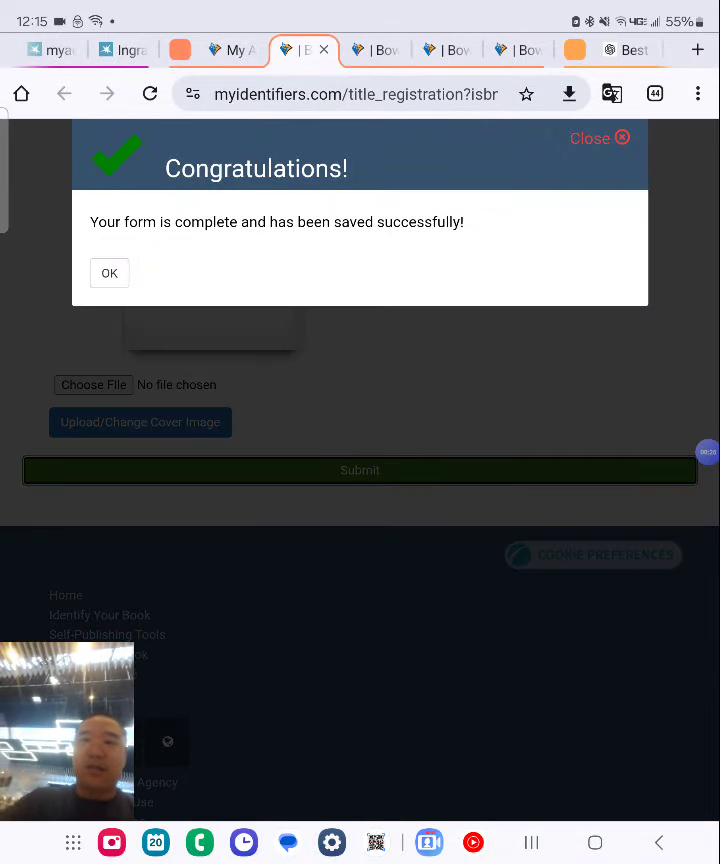
click(109, 273)
scroll(360, 500, down, 3)
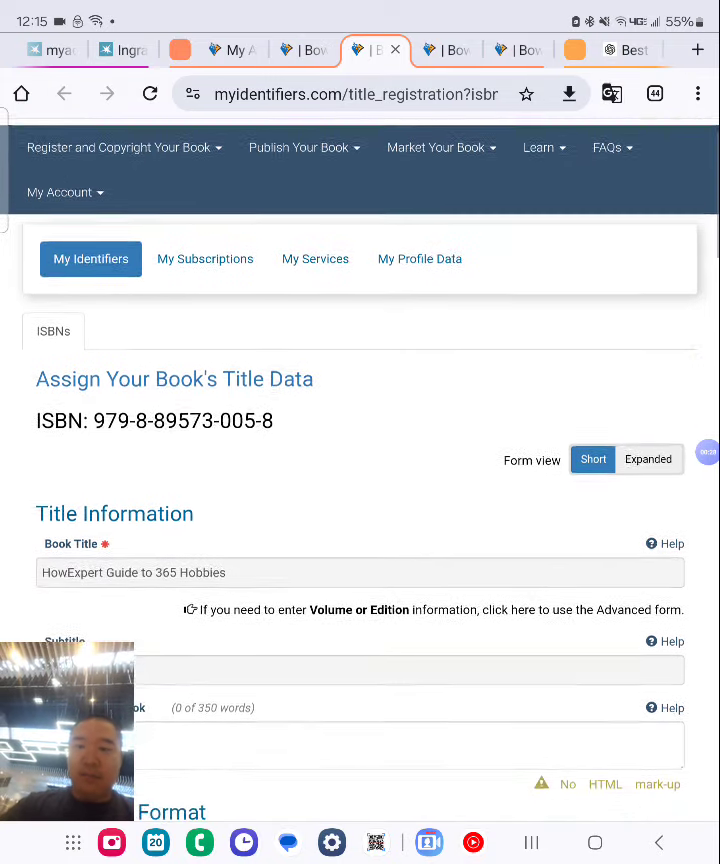
scroll(360, 500, down, 3)
scroll(360, 500, down, 3)
scroll(360, 500, down, 3)
scroll(360, 500, down, 3)
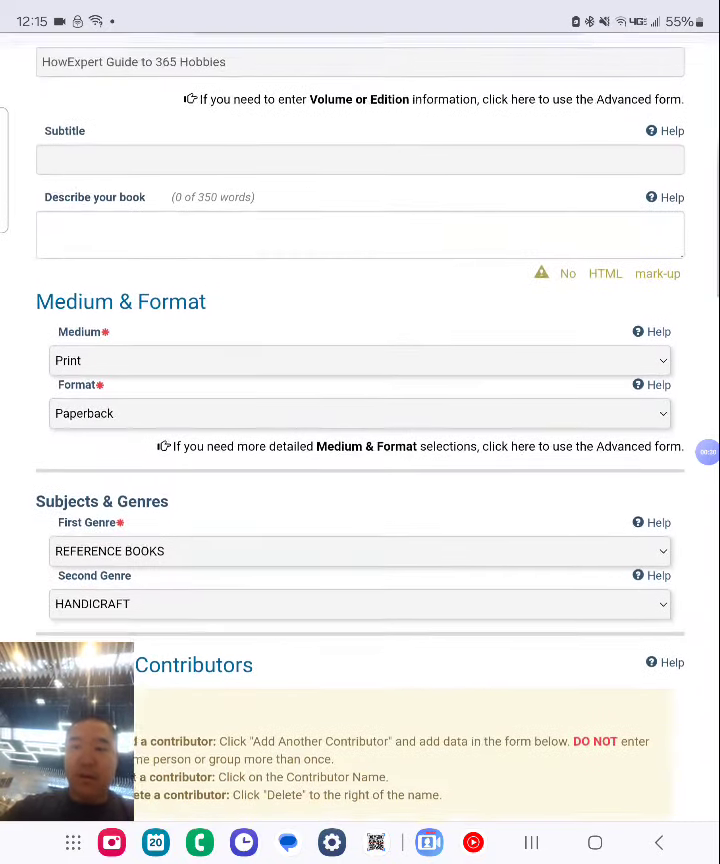
scroll(360, 500, down, 3)
scroll(360, 500, down, 4)
scroll(360, 500, down, 3)
scroll(360, 500, down, 4)
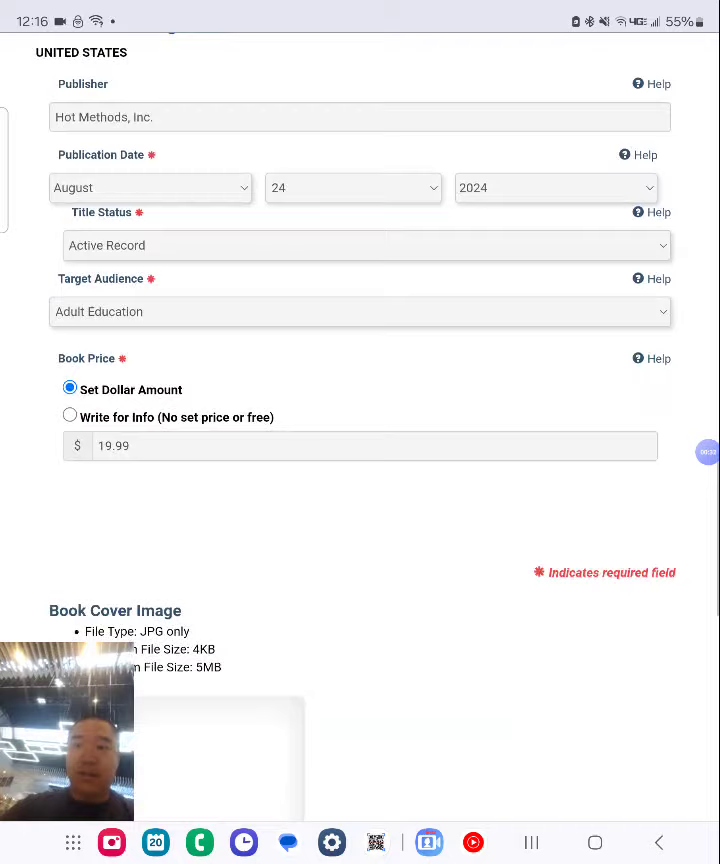
scroll(360, 500, down, 4)
scroll(360, 500, down, 4)
click(360, 374)
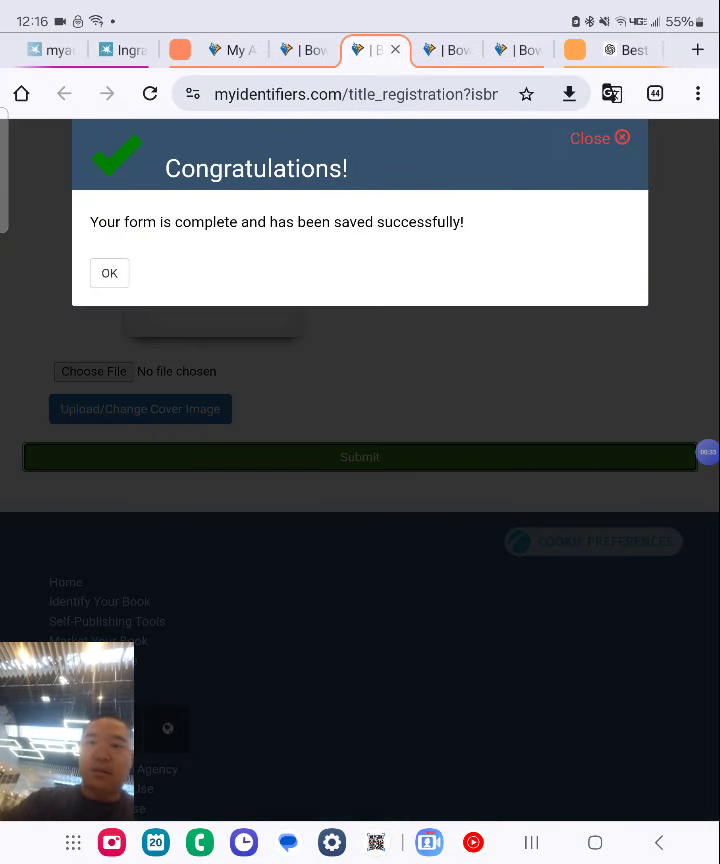
click(108, 272)
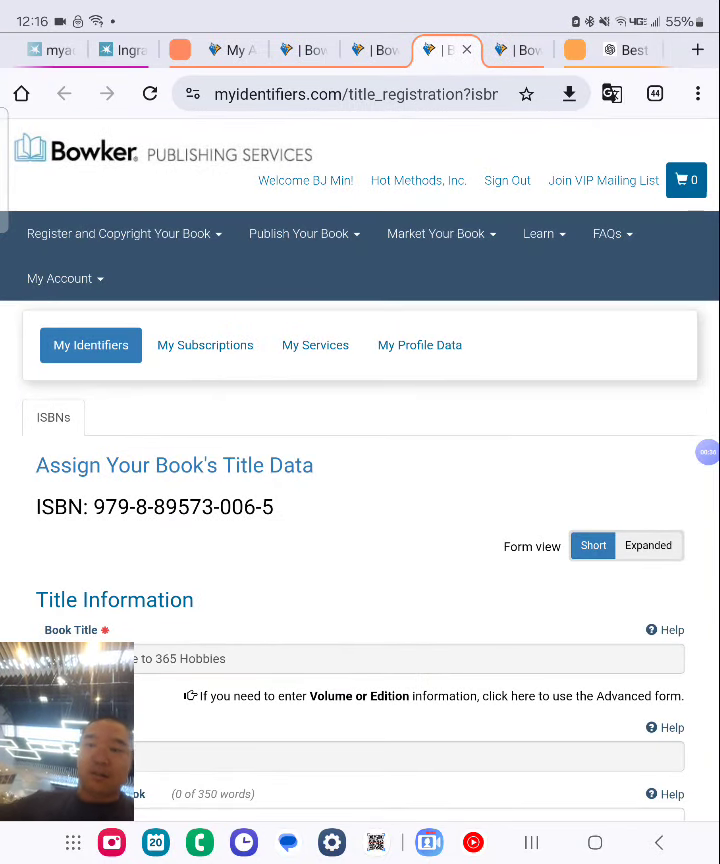
scroll(360, 500, down, 3)
scroll(360, 500, down, 3)
scroll(360, 500, down, 3)
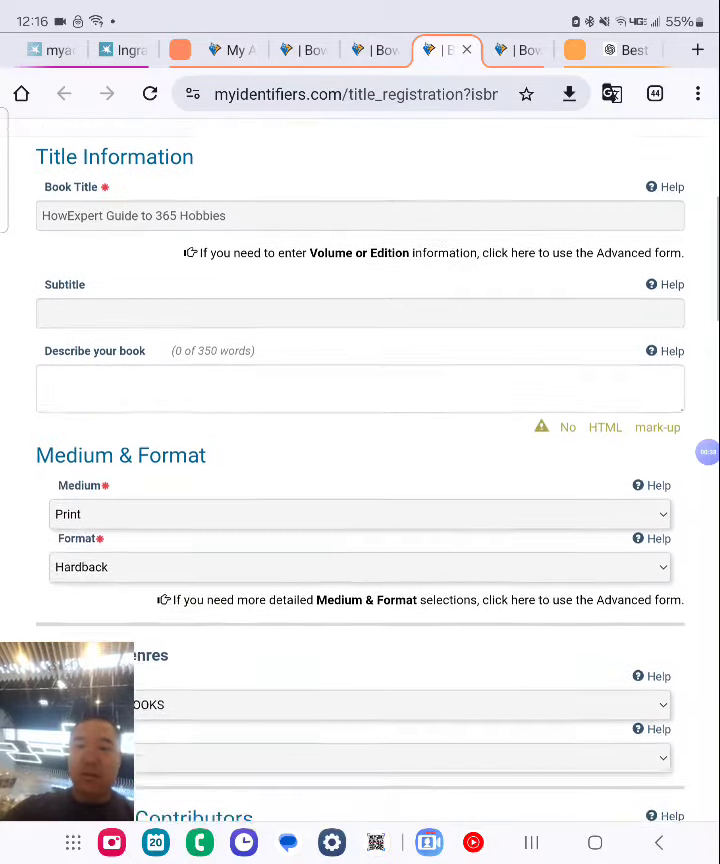
scroll(360, 500, down, 3)
scroll(360, 500, down, 3)
scroll(360, 500, down, 3)
scroll(360, 500, down, 3)
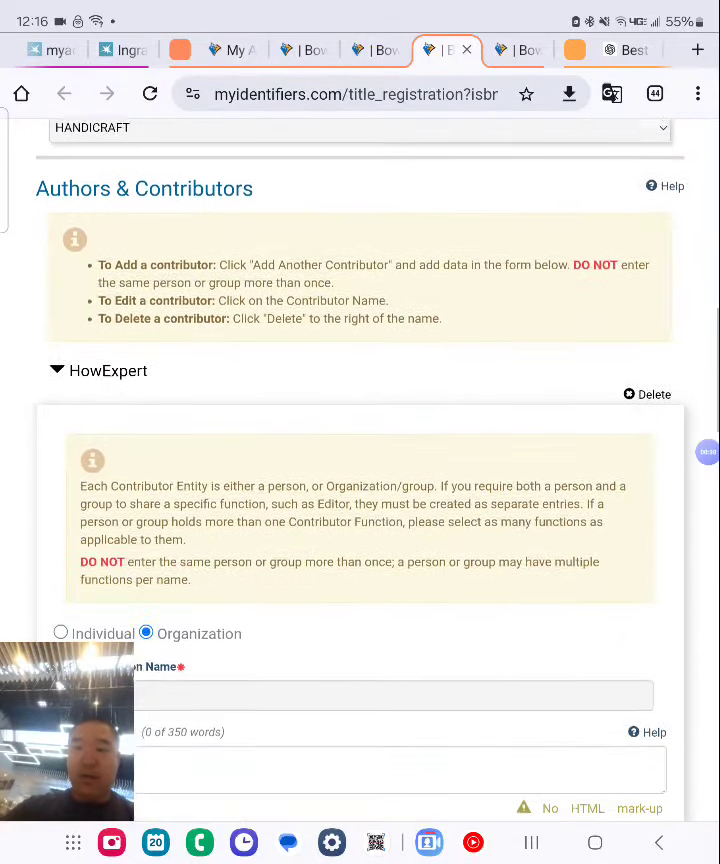
scroll(360, 500, down, 3)
scroll(360, 500, down, 3)
scroll(360, 500, down, 3)
scroll(360, 500, down, 3)
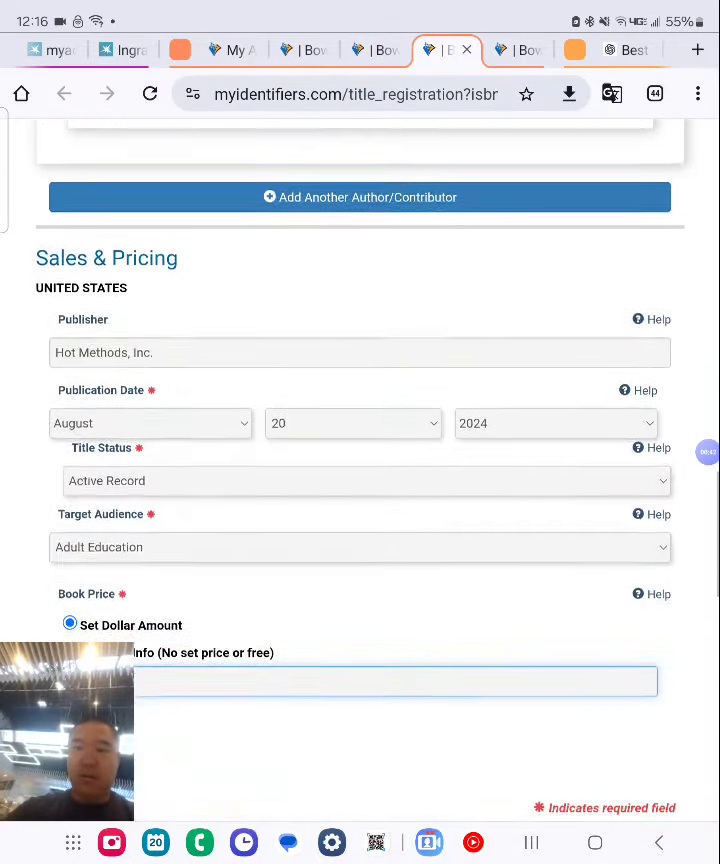
scroll(360, 500, down, 3)
scroll(360, 500, down, 3)
scroll(360, 500, down, 2)
click(359, 633)
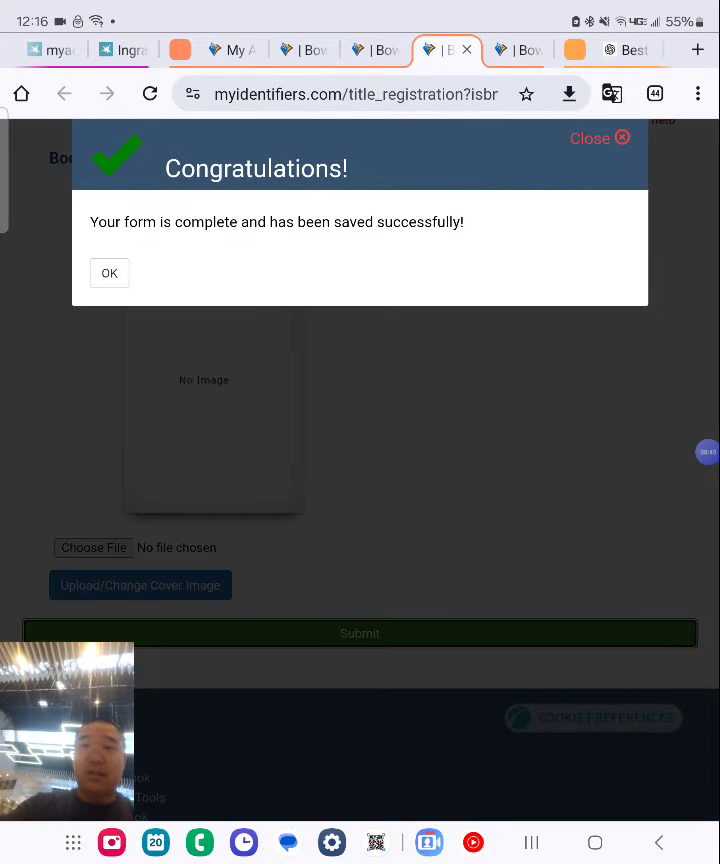
click(515, 50)
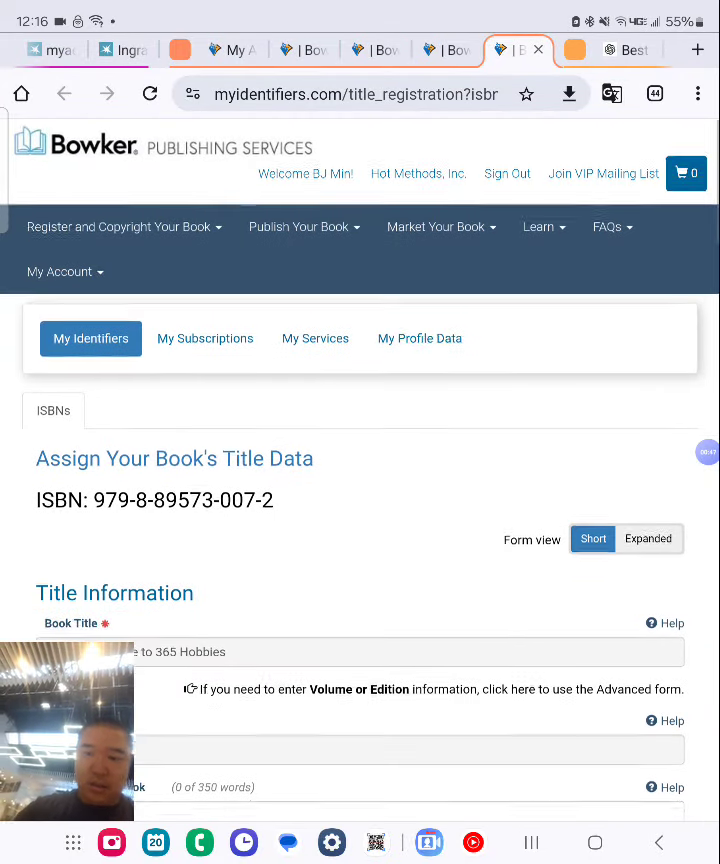
scroll(360, 500, down, 2)
scroll(360, 500, down, 2)
scroll(360, 500, down, 2)
scroll(360, 500, down, 2)
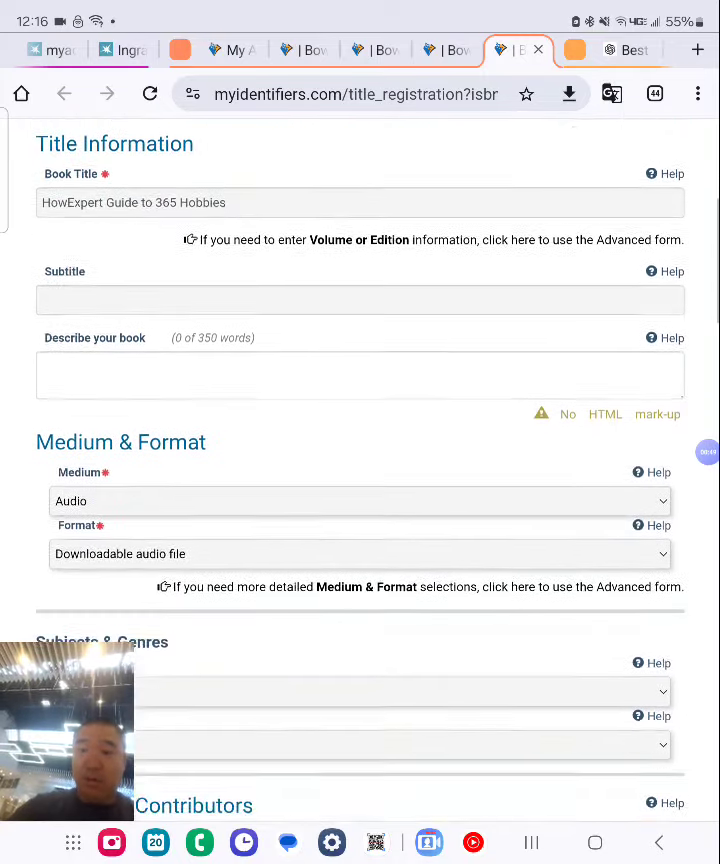
scroll(360, 500, down, 2)
scroll(360, 500, down, 1)
scroll(360, 500, down, 3)
scroll(360, 500, down, 3)
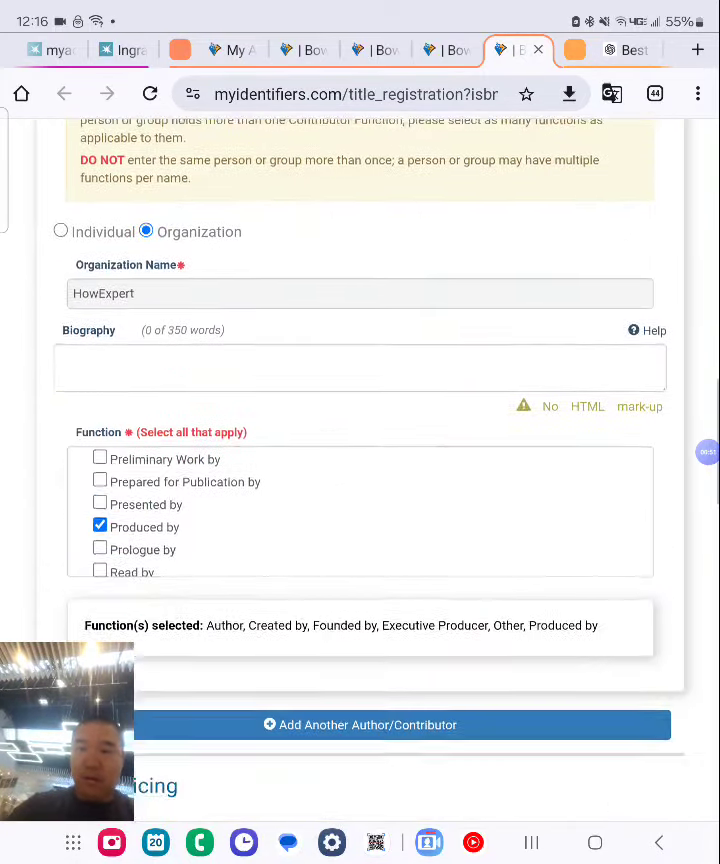
scroll(360, 500, down, 2)
scroll(360, 500, down, 2)
scroll(360, 500, down, 2)
scroll(360, 500, down, 3)
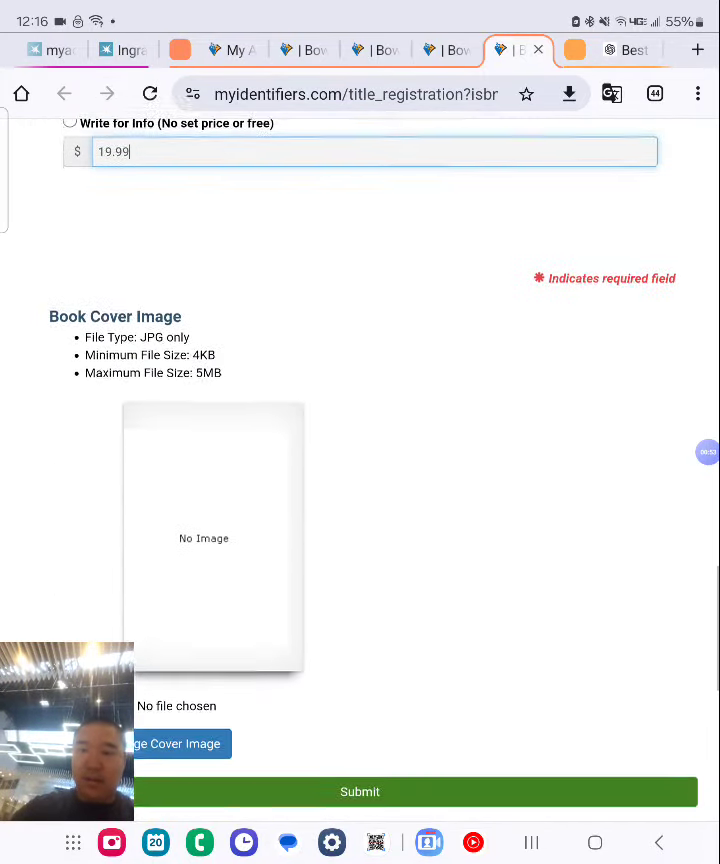
scroll(360, 500, down, 2)
click(360, 671)
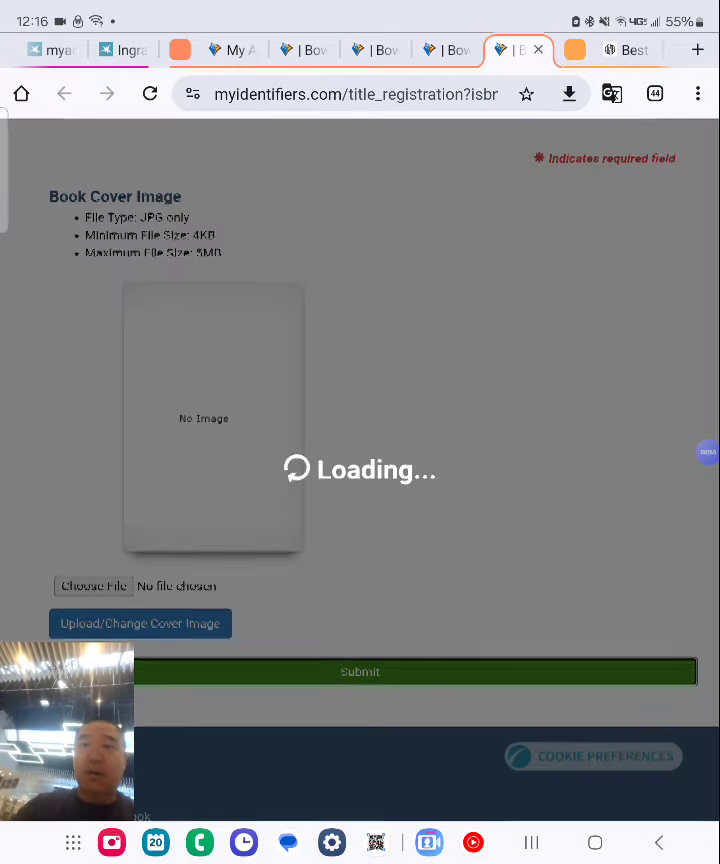